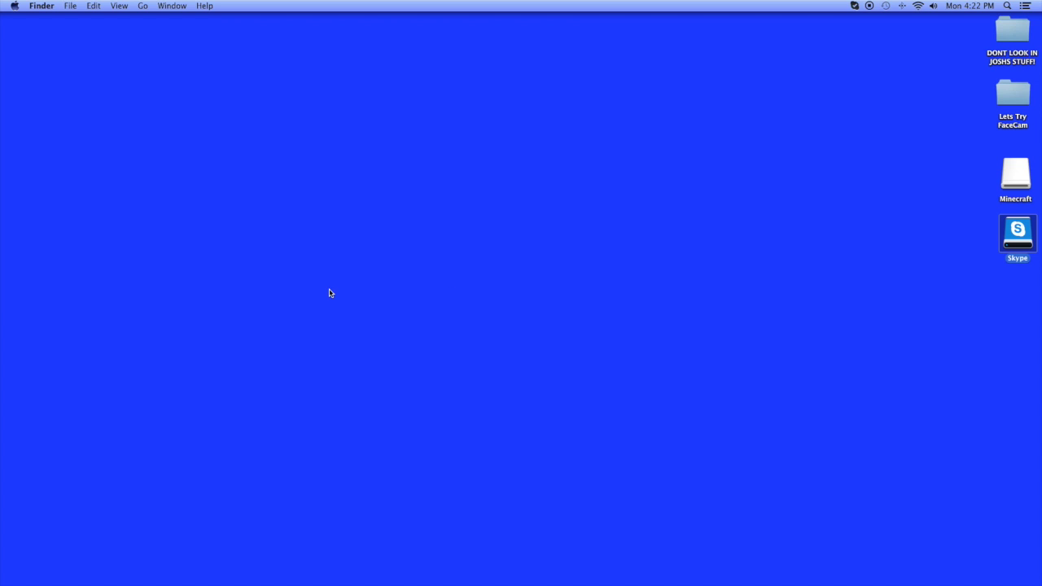
Open FaceTime from the Dock and move its camera window to the top-right corner.
{"action": "mouse_move", "coordinate": [1, 272]}
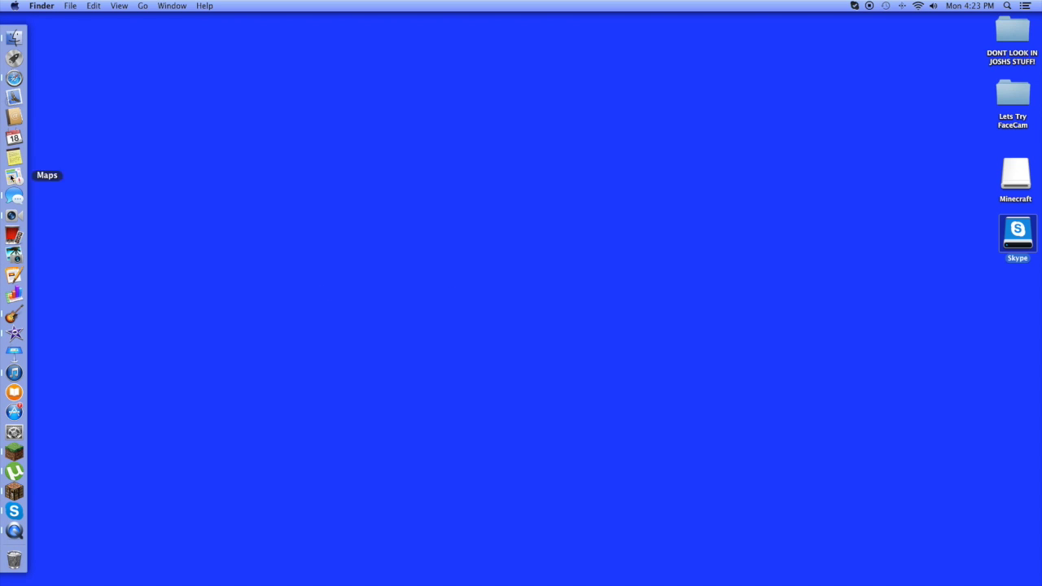
{"action": "left_click", "coordinate": [10, 217]}
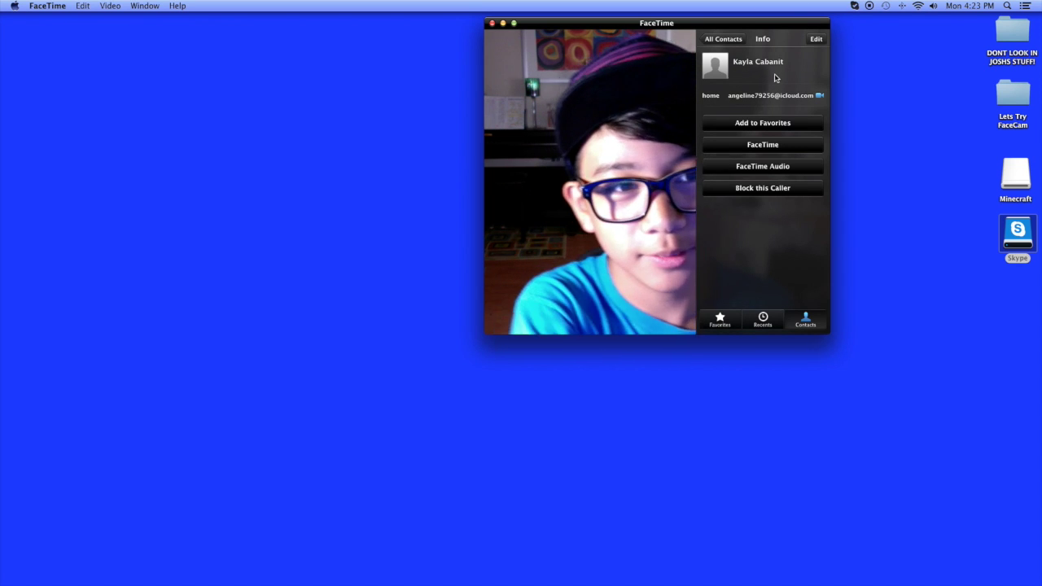
{"action": "left_click_drag", "start_coordinate": [618, 23], "coordinate": [969, 5]}
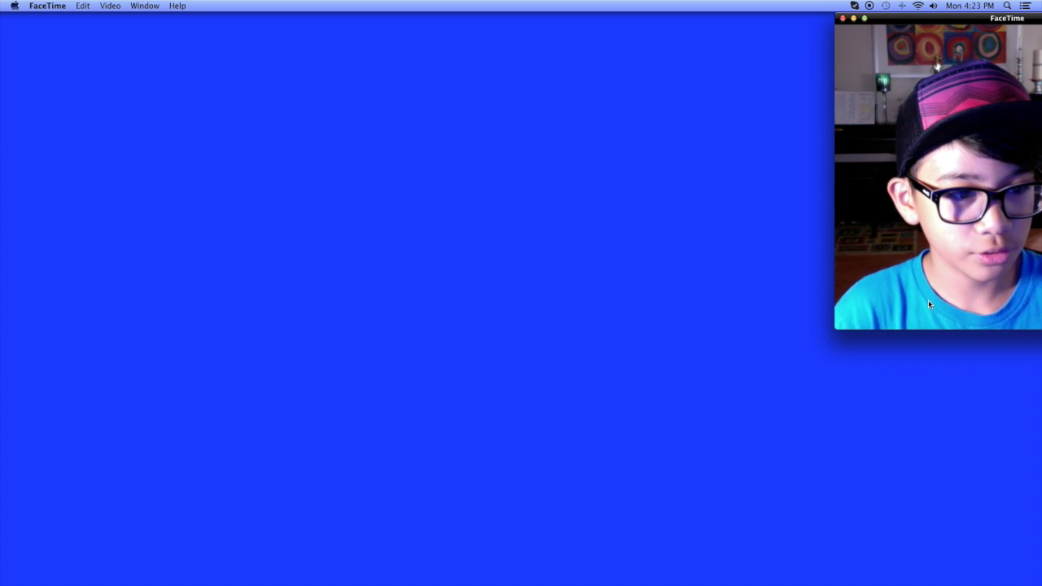
Slide the FaceTime window right until its contacts panel is off-screen and only camera video shows.
{"action": "left_click", "coordinate": [889, 299]}
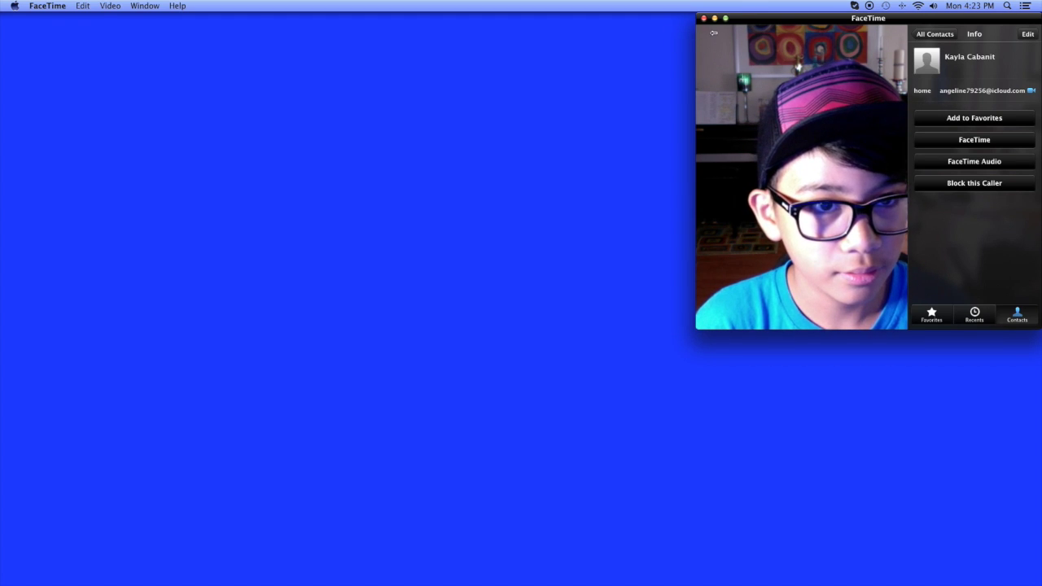
{"action": "mouse_move", "coordinate": [713, 32]}
{"action": "left_mouse_down"}
{"action": "mouse_move", "coordinate": [539, 46]}
{"action": "mouse_move", "coordinate": [933, 18]}
{"action": "left_mouse_up"}
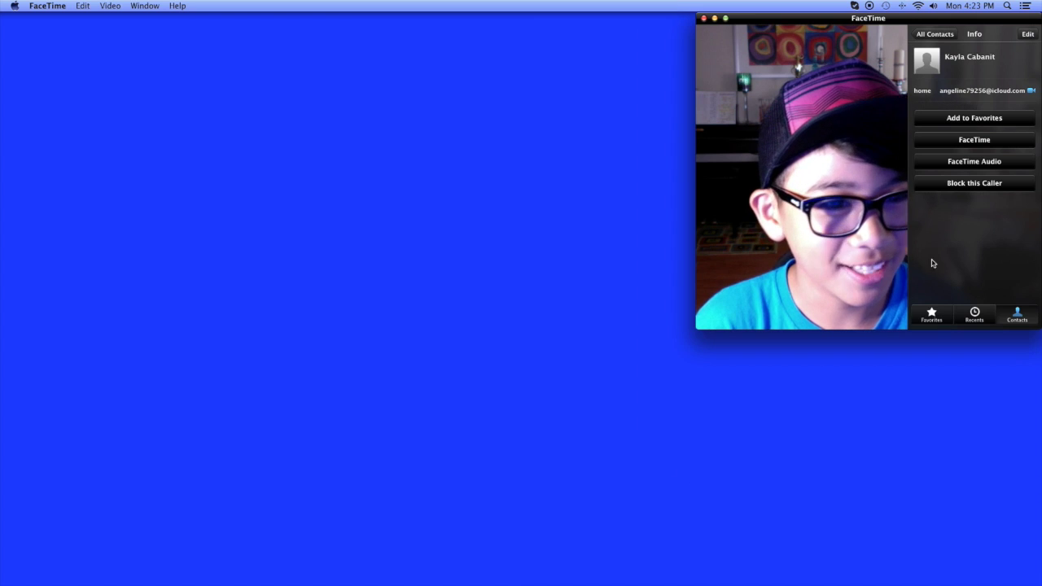
{"action": "left_click_drag", "start_coordinate": [1041, 79], "coordinate": [1038, 79]}
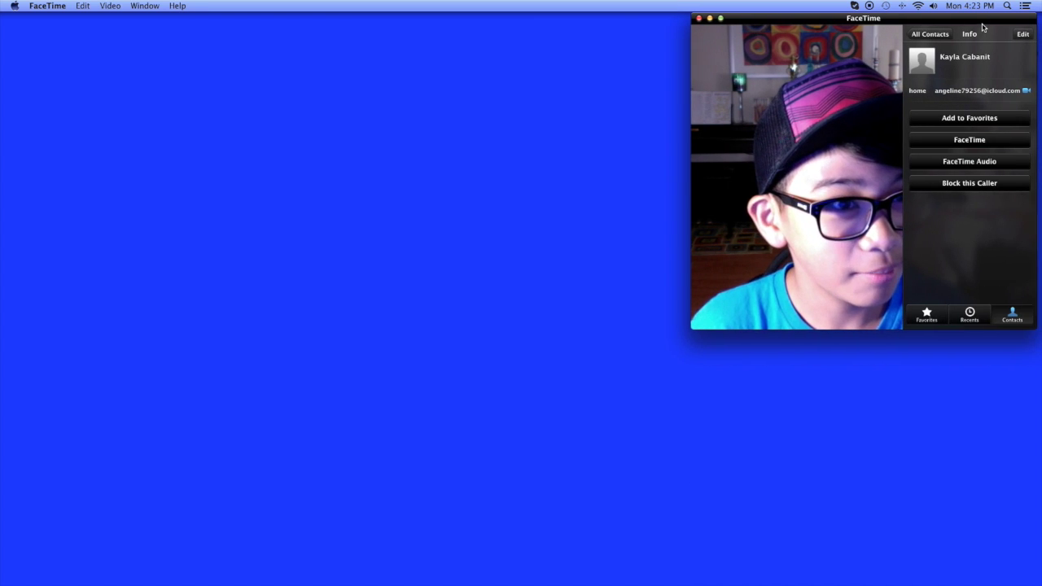
{"action": "left_click_drag", "start_coordinate": [983, 27], "coordinate": [1021, 16]}
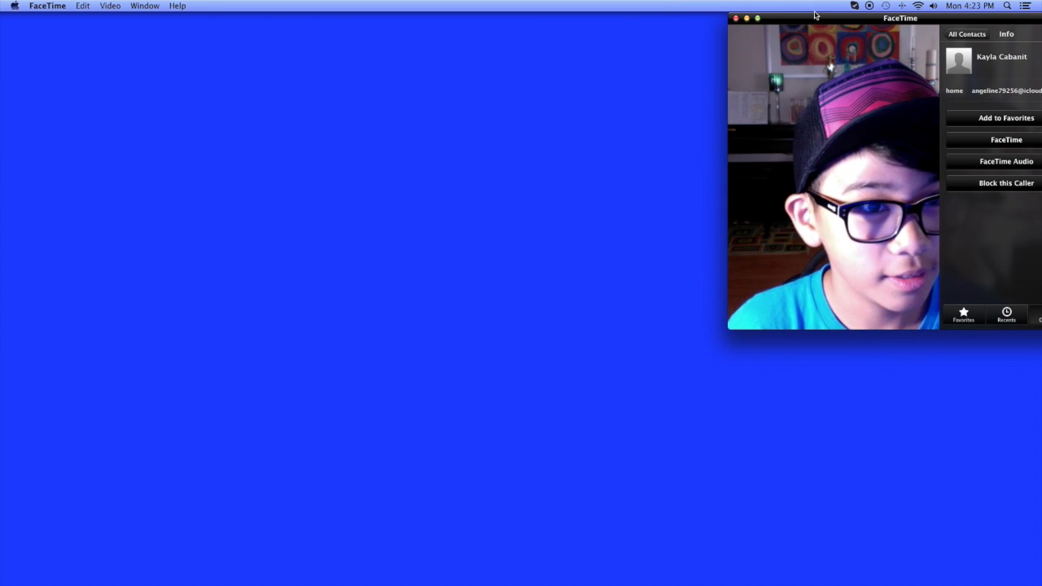
{"action": "left_click_drag", "start_coordinate": [815, 15], "coordinate": [915, 8]}
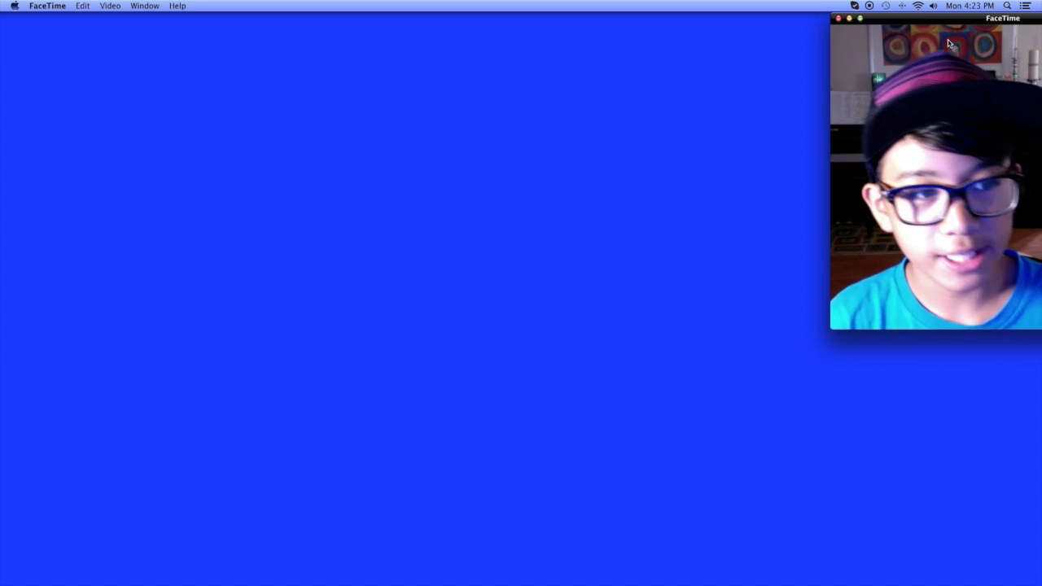
{"action": "mouse_move", "coordinate": [2, 579]}
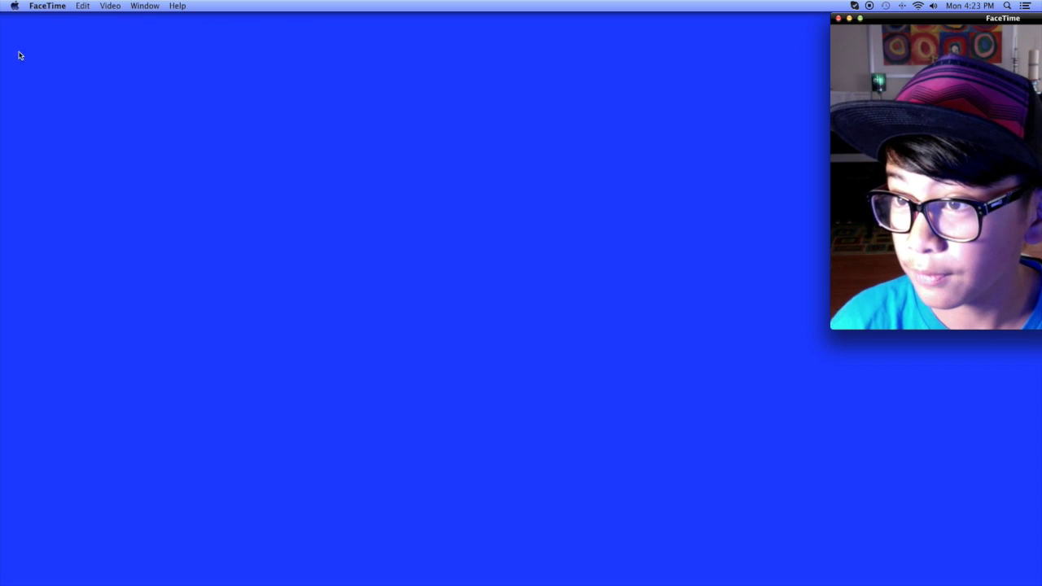
Move the PicMonkey 'LIKE! OR SUBSCRIBE!' banner window to the lower right, keeping the camera on top.
{"action": "left_click", "coordinate": [14, 79]}
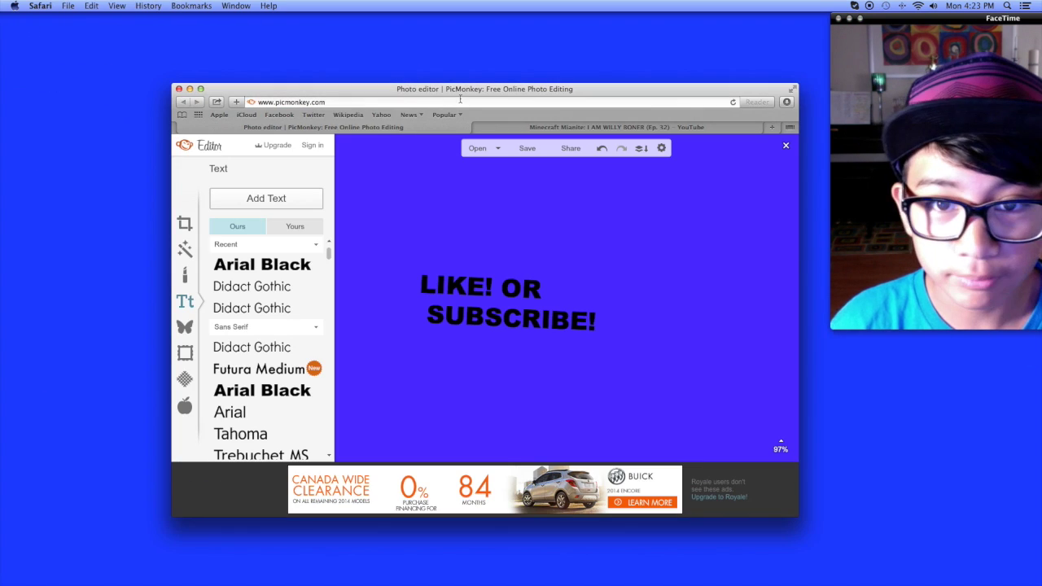
{"action": "mouse_move", "coordinate": [354, 89]}
{"action": "left_mouse_down"}
{"action": "mouse_move", "coordinate": [647, 248]}
{"action": "mouse_move", "coordinate": [803, 293]}
{"action": "mouse_move", "coordinate": [786, 291]}
{"action": "left_mouse_up"}
{"action": "left_click", "coordinate": [883, 20]}
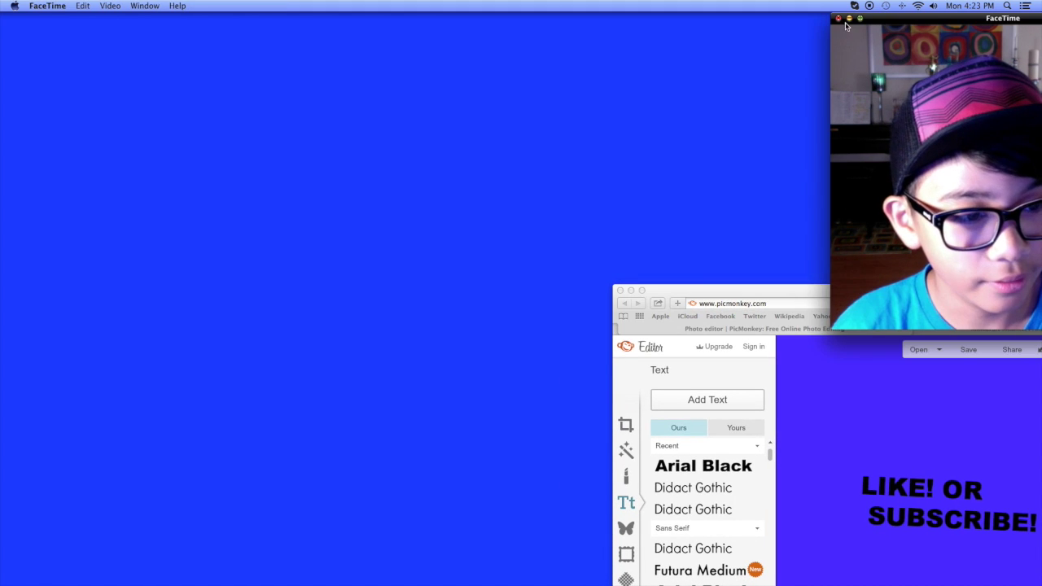
Raise the banner just below the camera view, then switch to the running Minecraft game.
{"action": "left_click_drag", "start_coordinate": [770, 292], "coordinate": [770, 273]}
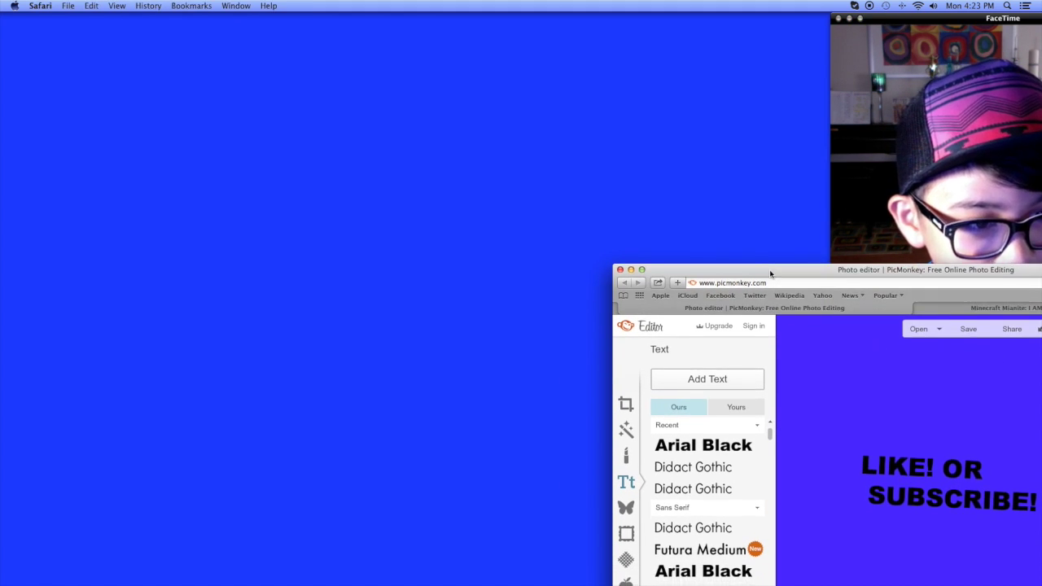
{"action": "left_click", "coordinate": [915, 16]}
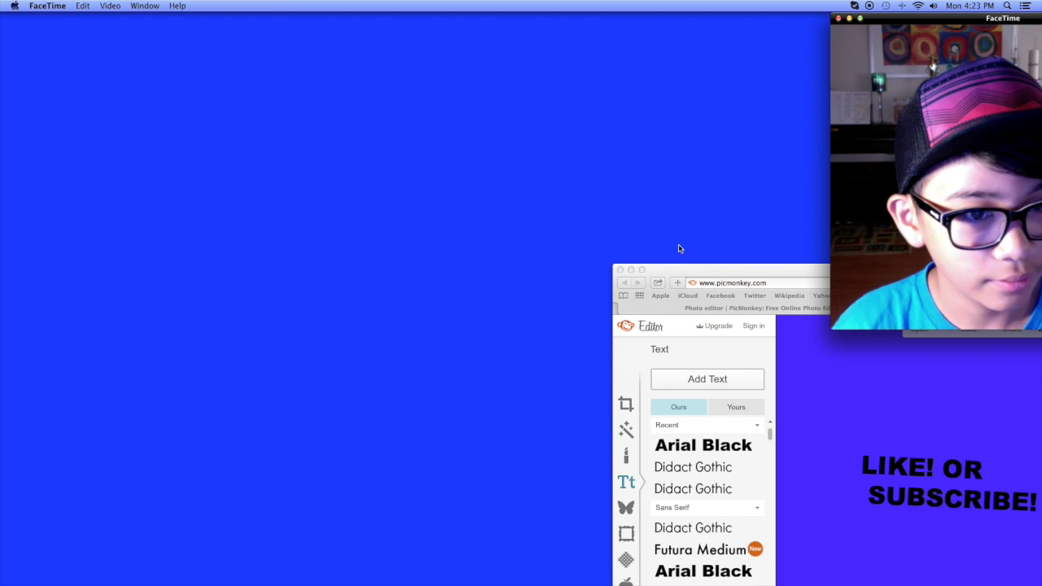
{"action": "left_click_drag", "start_coordinate": [734, 272], "coordinate": [734, 255]}
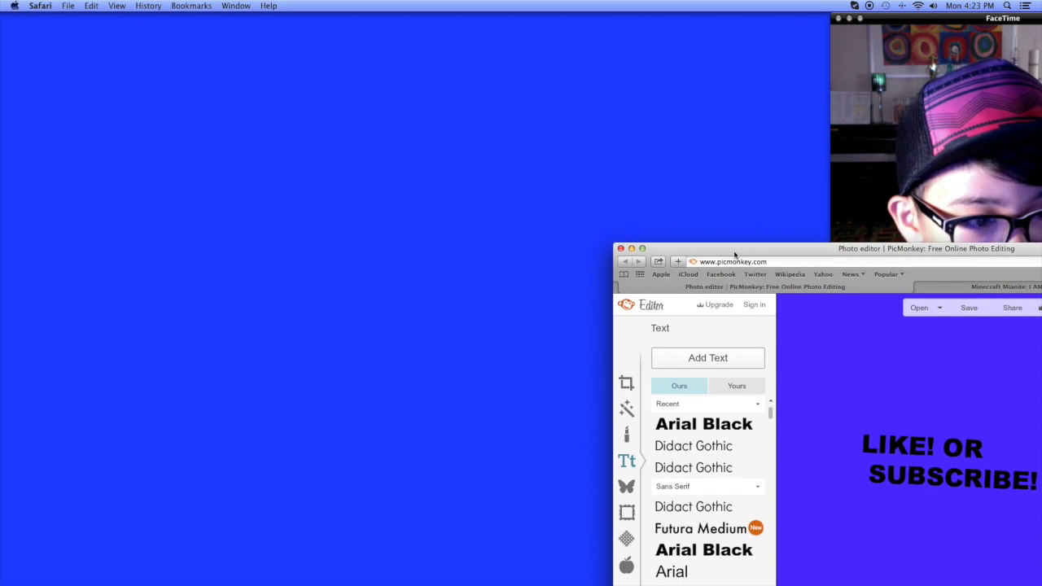
{"action": "left_click", "coordinate": [883, 22]}
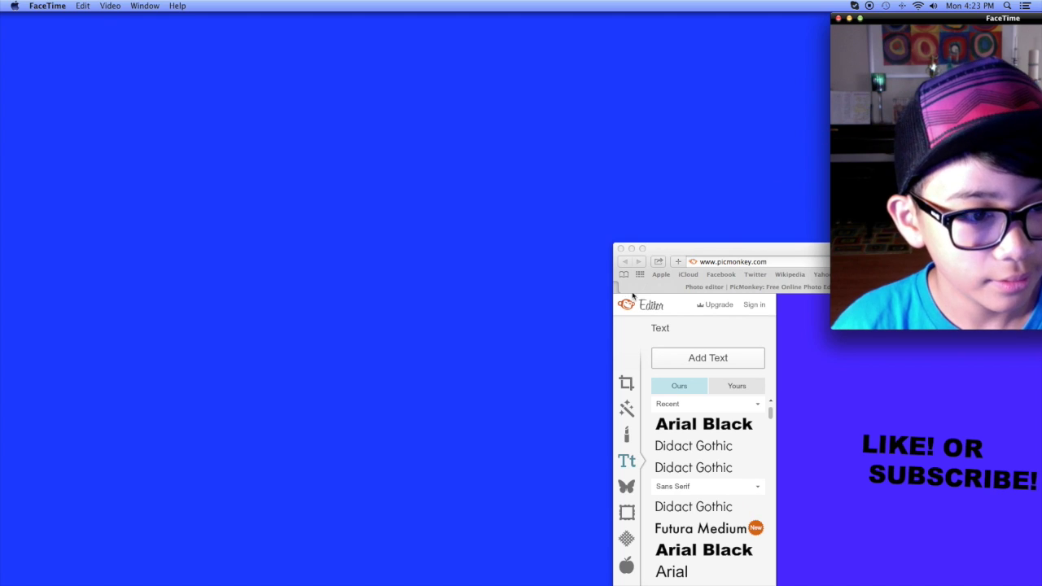
{"action": "mouse_move", "coordinate": [11, 350]}
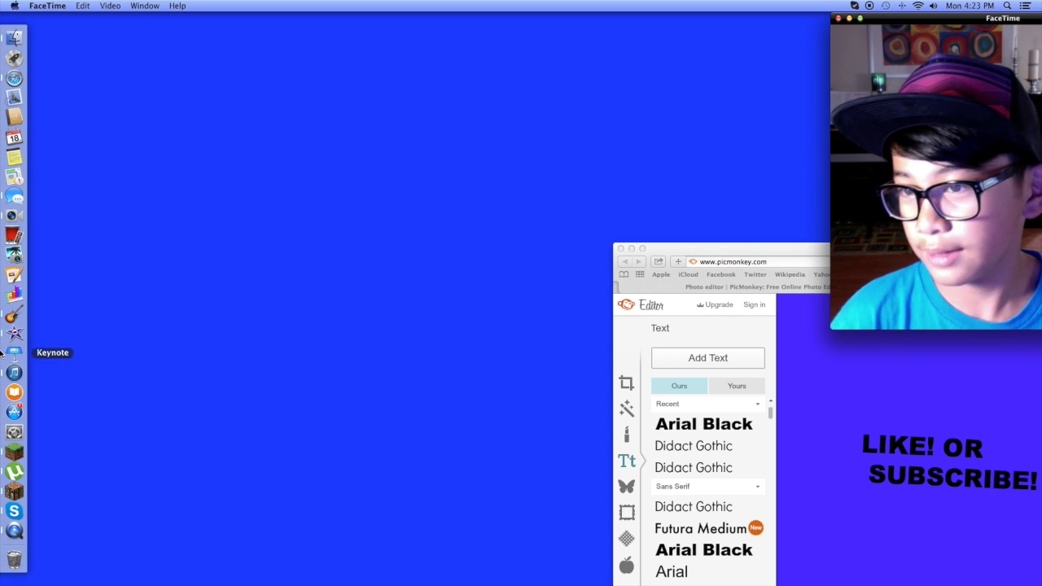
{"action": "left_click", "coordinate": [14, 490]}
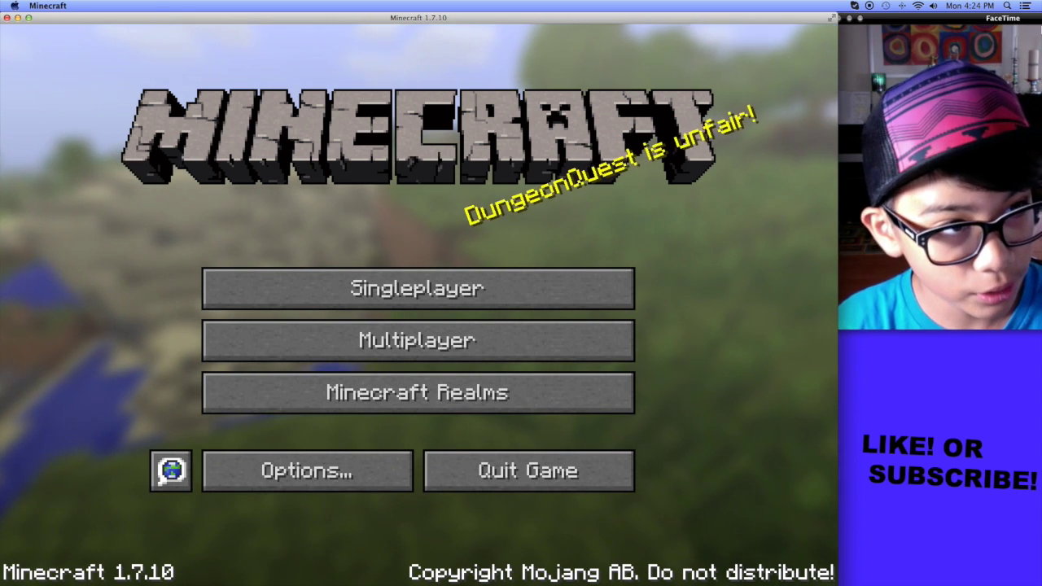
Nudge the camera window slightly left and bring the Minecraft title screen back to the front.
{"action": "left_click_drag", "start_coordinate": [945, 18], "coordinate": [936, 18]}
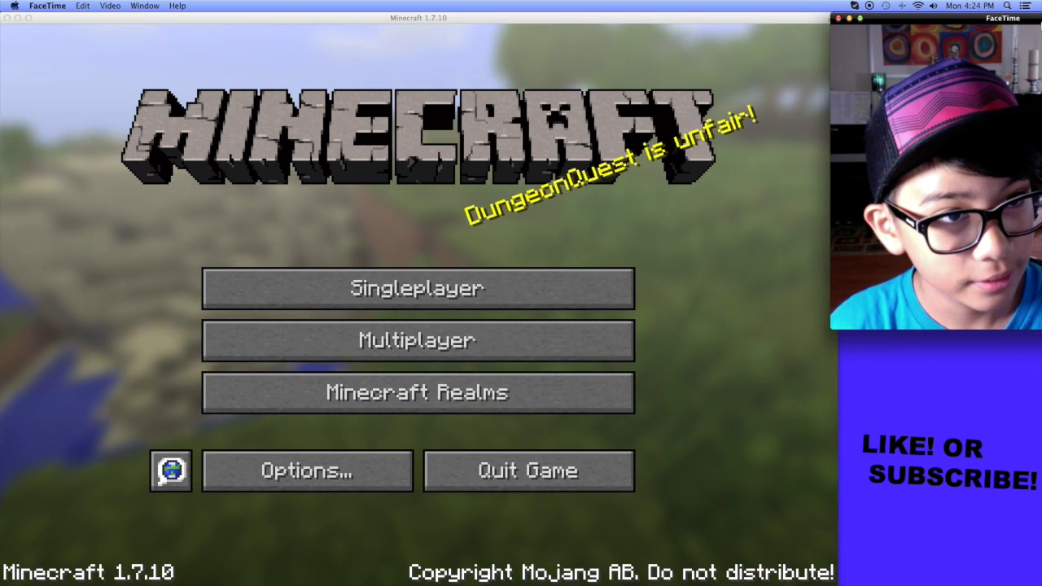
{"action": "left_click", "coordinate": [822, 23]}
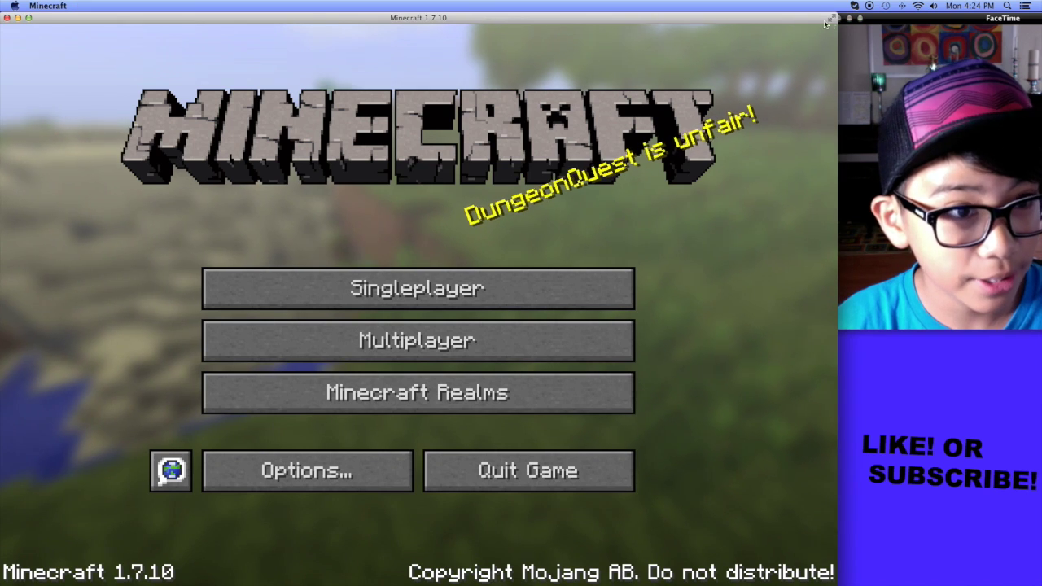
{"action": "mouse_move", "coordinate": [5, 28]}
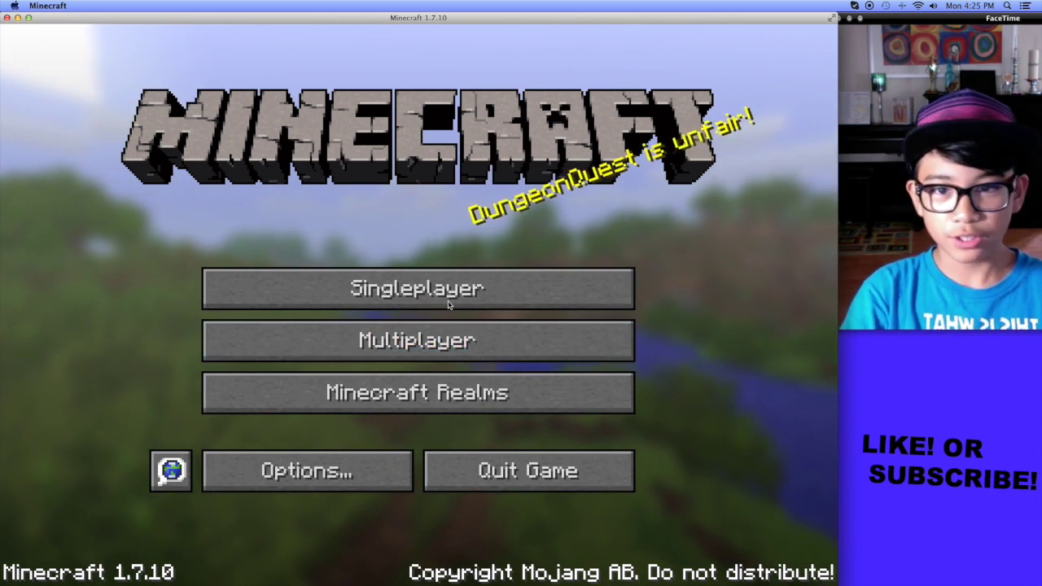
Open Singleplayer and load a saved world from the Select World list.
{"action": "left_click", "coordinate": [429, 270]}
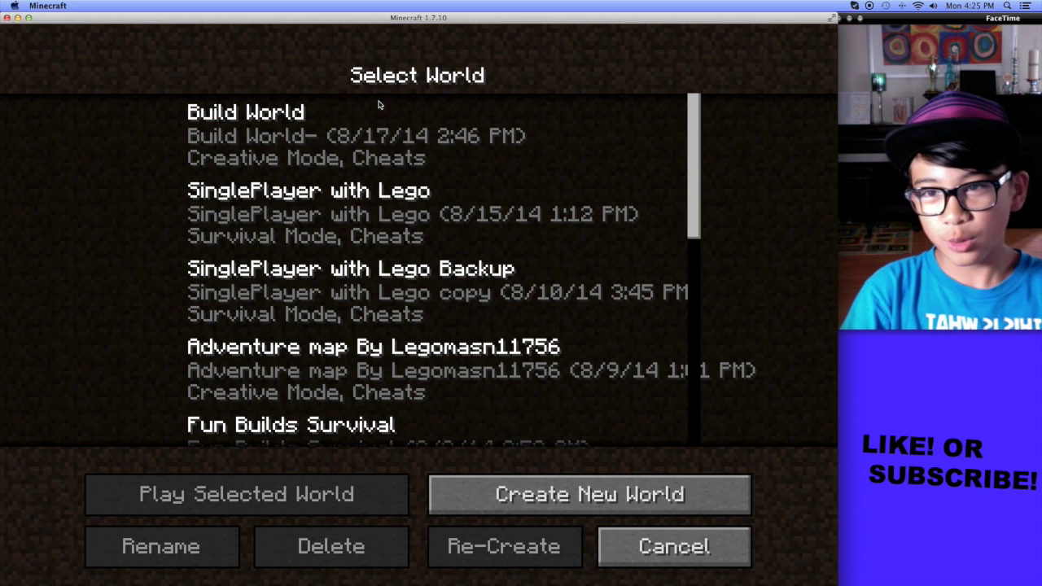
{"action": "double_click", "coordinate": [362, 121]}
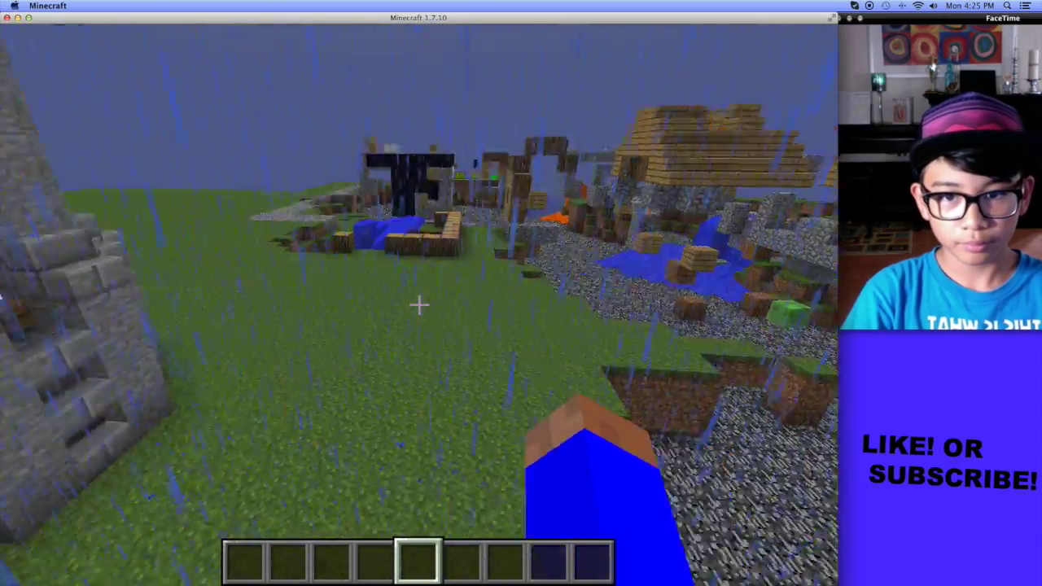
Open the chat with T, then fly forward and down into the village.
{"action": "type", "text": "/t"}
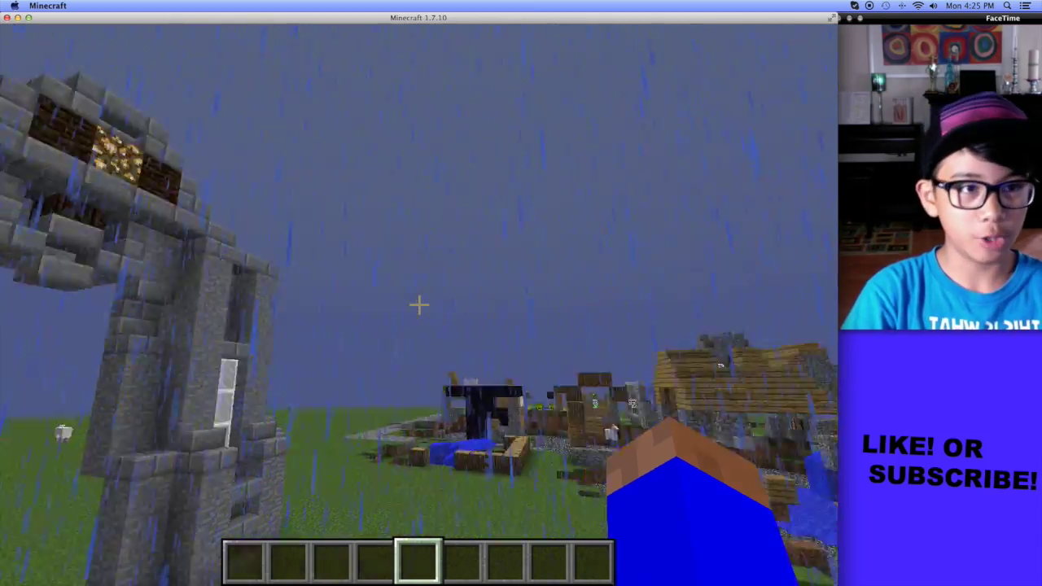
{"action": "key", "text": "w"}
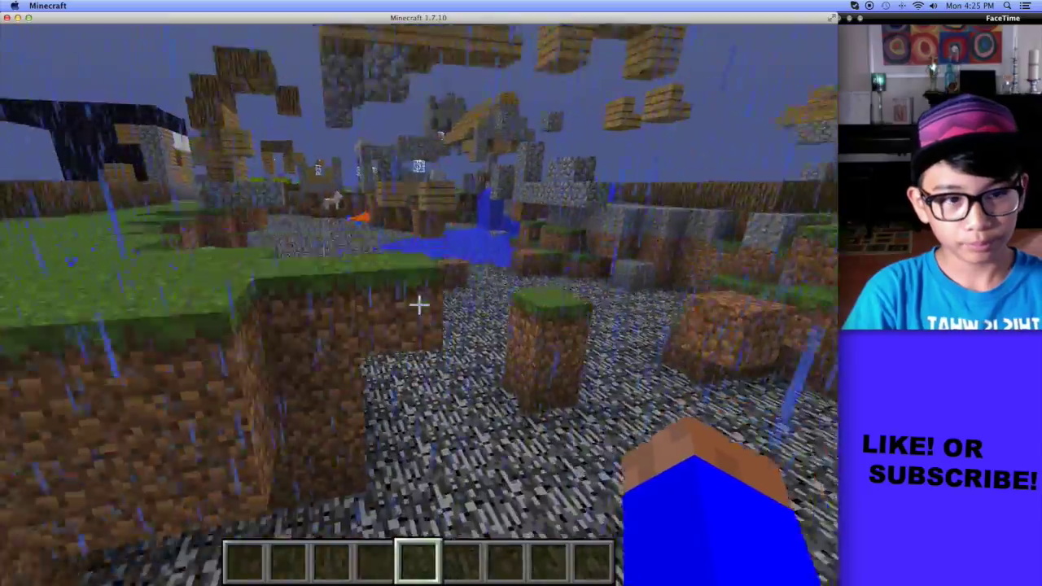